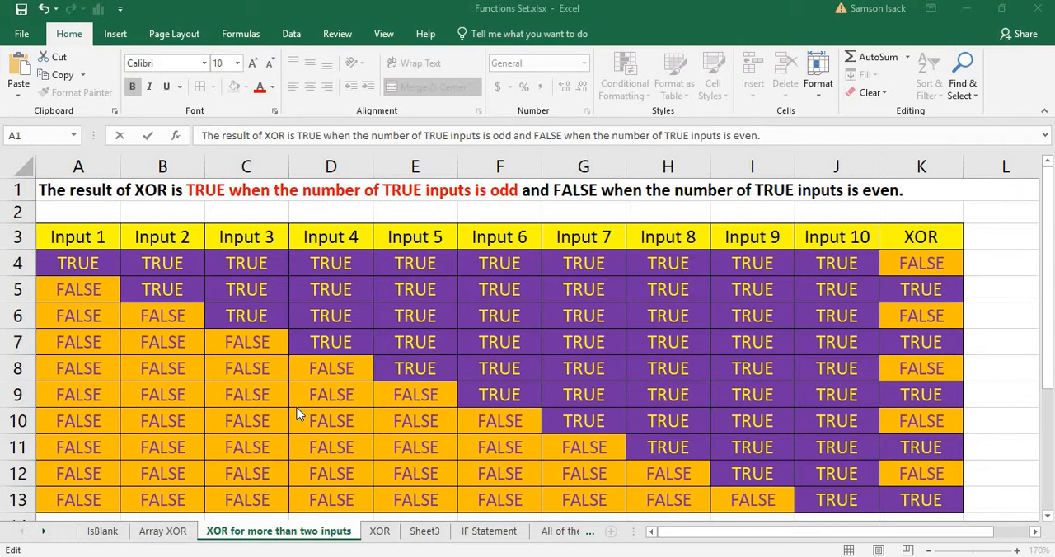
# Review the row 3 headers, from Input 1 through Input 10 to the XOR result column.
pyautogui.click(87, 238)
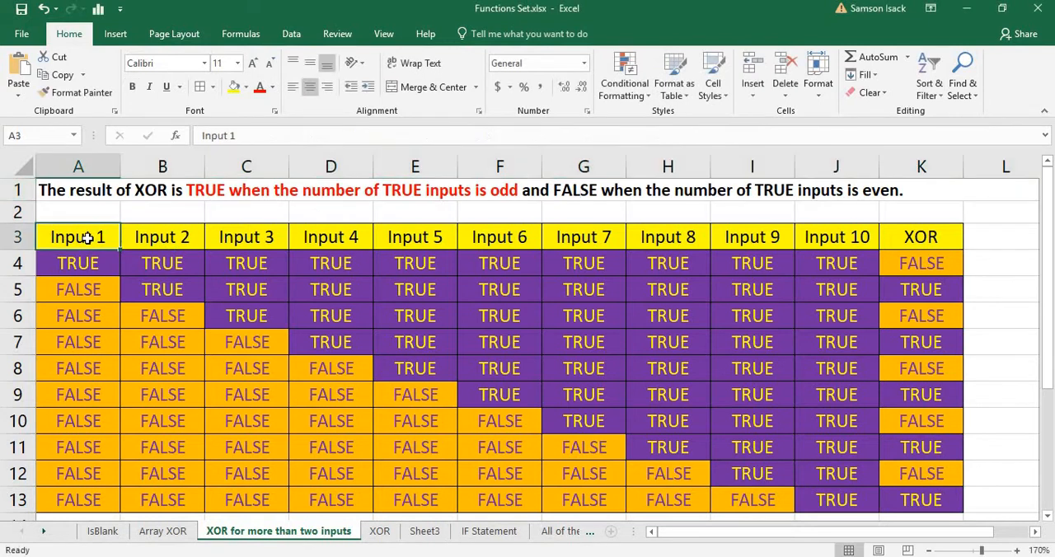
pyautogui.click(143, 240)
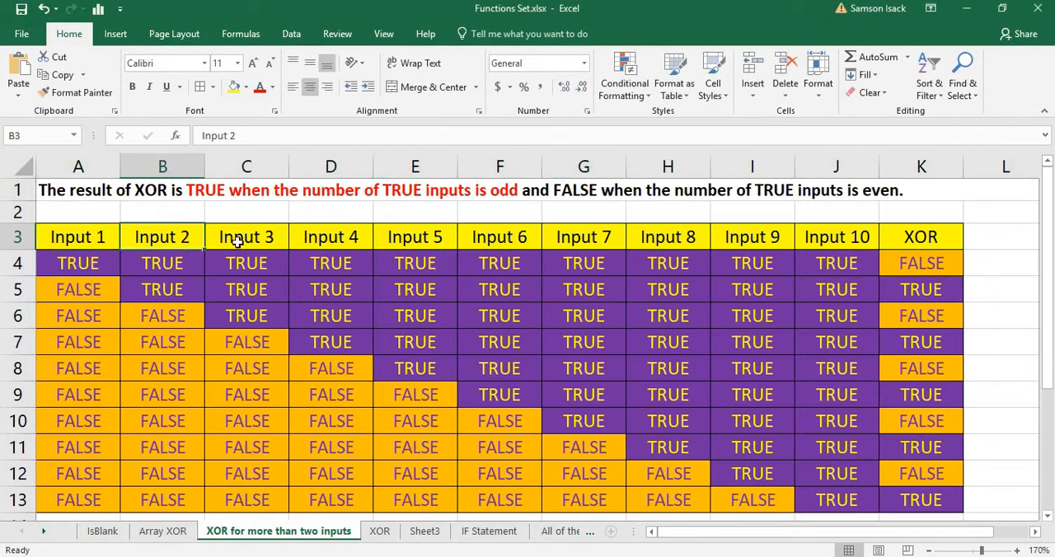
pyautogui.click(239, 240)
pyautogui.click(856, 241)
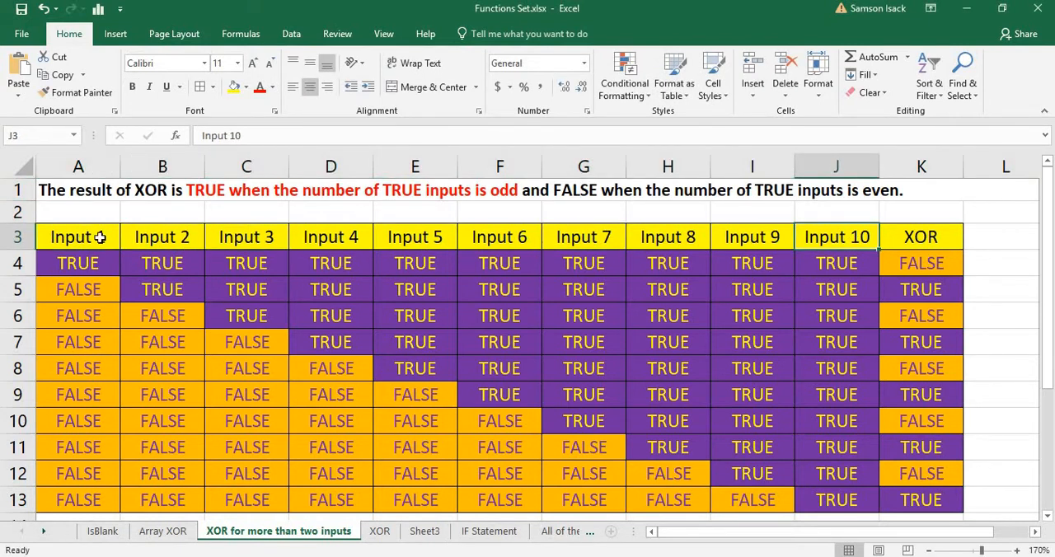
pyautogui.moveTo(100, 238); pyautogui.dragTo(852, 250)
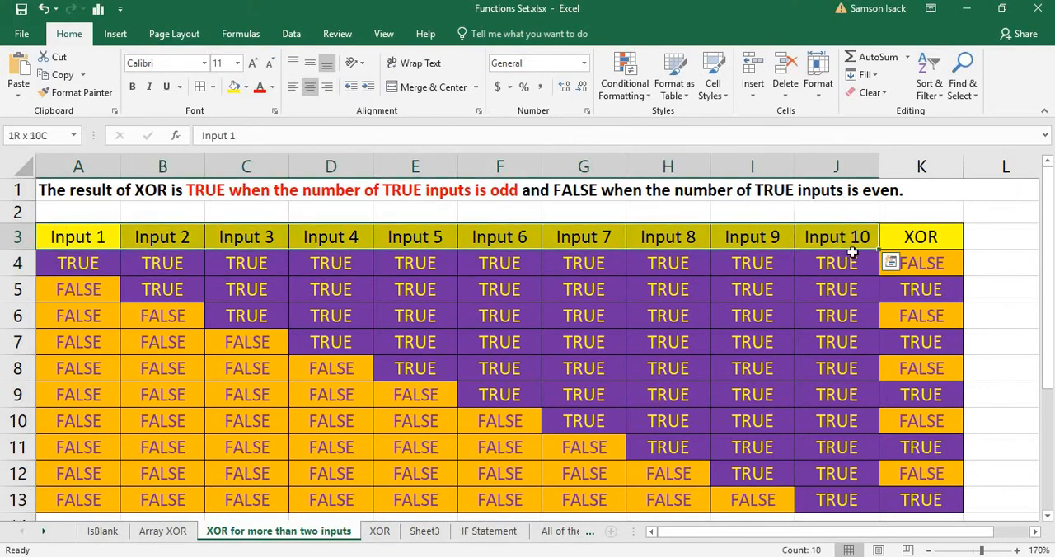
pyautogui.click(857, 239)
pyautogui.click(915, 240)
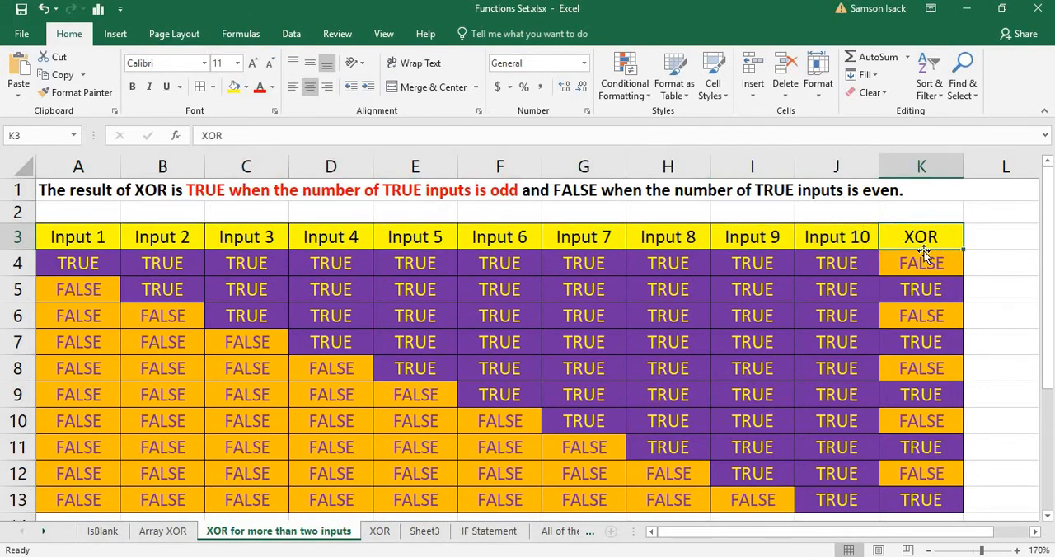
# Clear the existing XOR formulas from cells K4:K13.
pyautogui.click(919, 260)
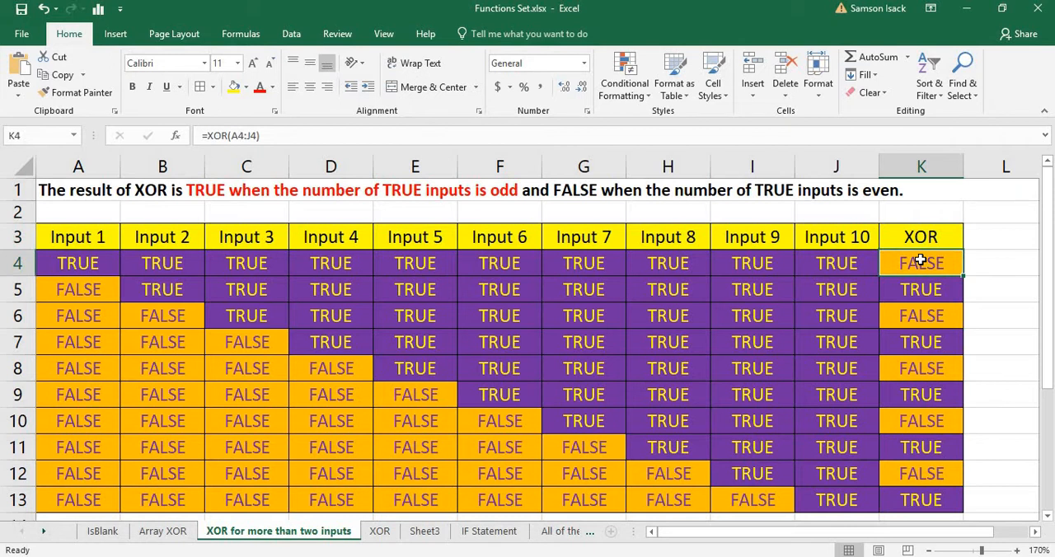
pyautogui.moveTo(920, 261)
pyautogui.mouseDown()
pyautogui.moveTo(931, 491)
pyautogui.moveTo(931, 480)
pyautogui.mouseUp()
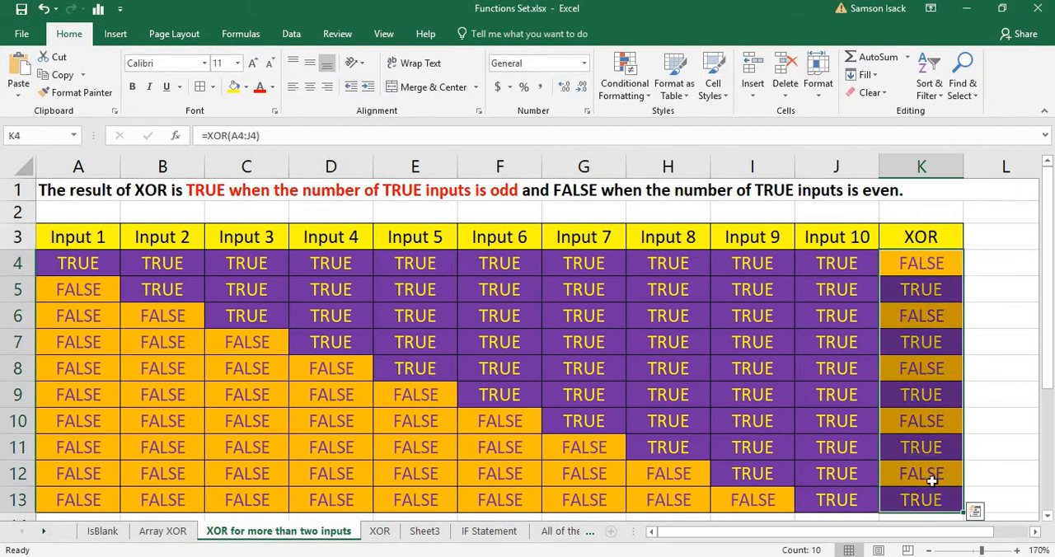
pyautogui.press('Delete')
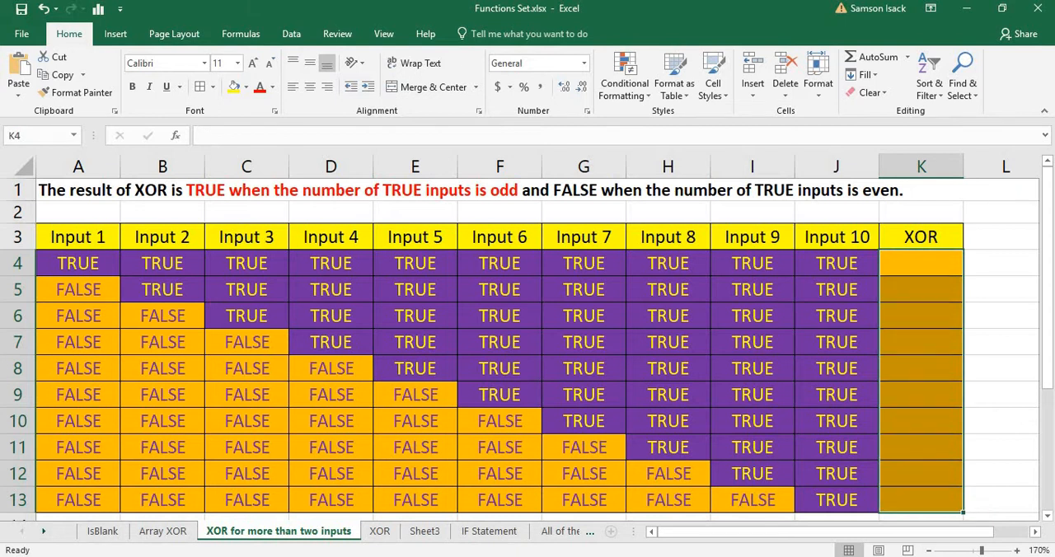
# Examine the runs of TRUE inputs in rows 4, 5 and 6 of the table.
pyautogui.click(918, 260)
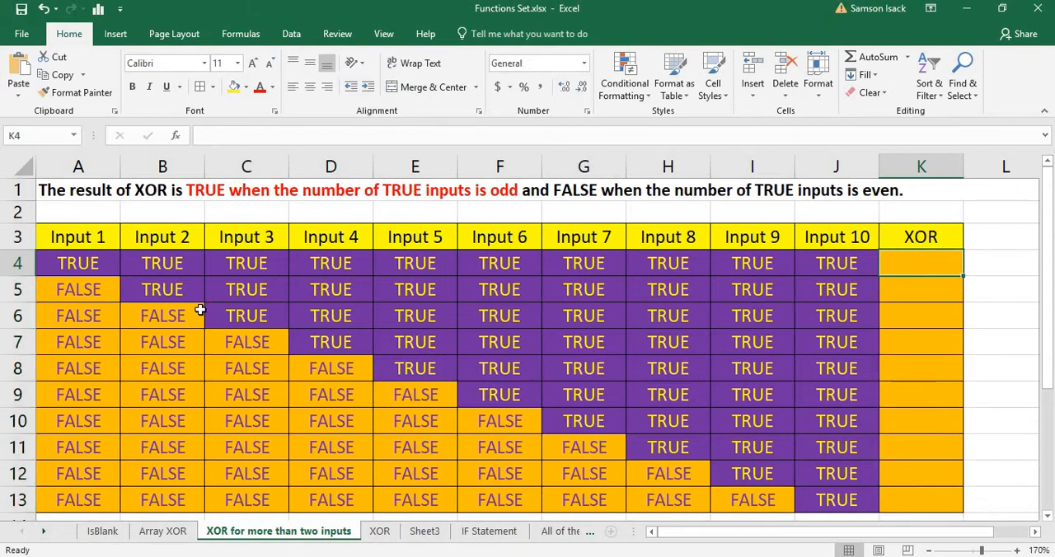
pyautogui.click(83, 263)
pyautogui.moveTo(145, 263); pyautogui.dragTo(836, 264)
pyautogui.moveTo(153, 288); pyautogui.dragTo(828, 295)
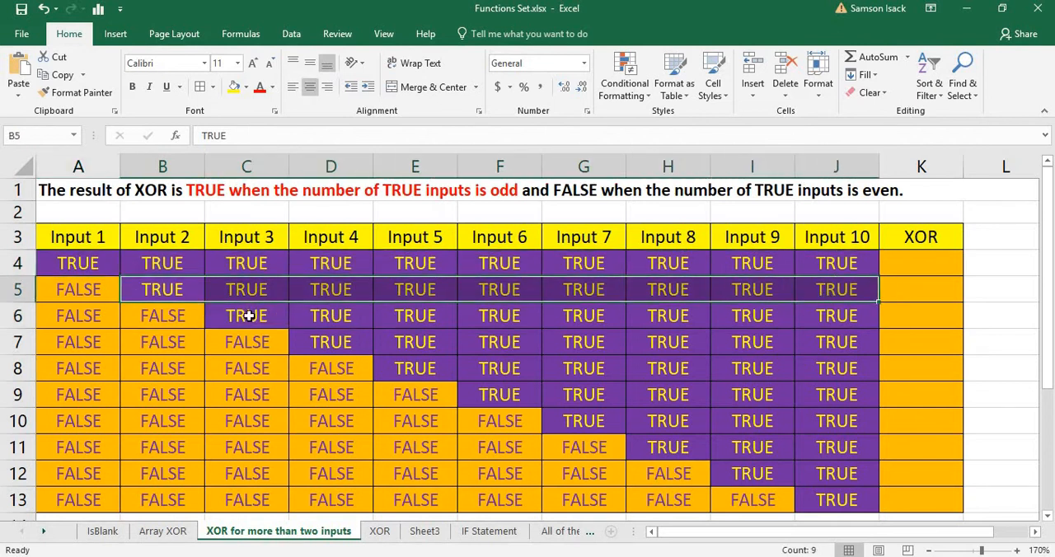
pyautogui.moveTo(248, 316); pyautogui.dragTo(824, 328)
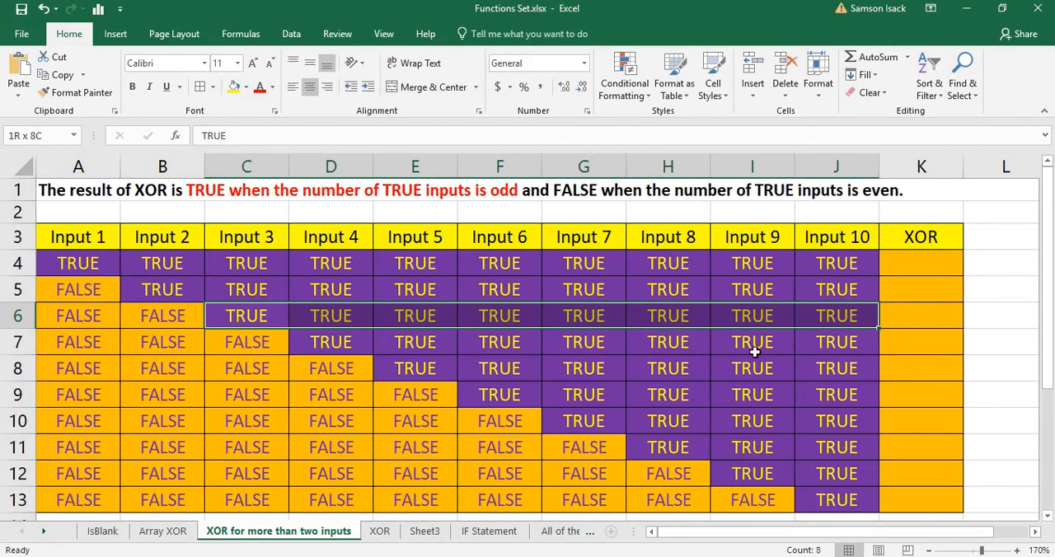
# Enter the formula =XOR(A4:J4) in cell K4 to evaluate all ten inputs of row 4.
pyautogui.click(926, 266)
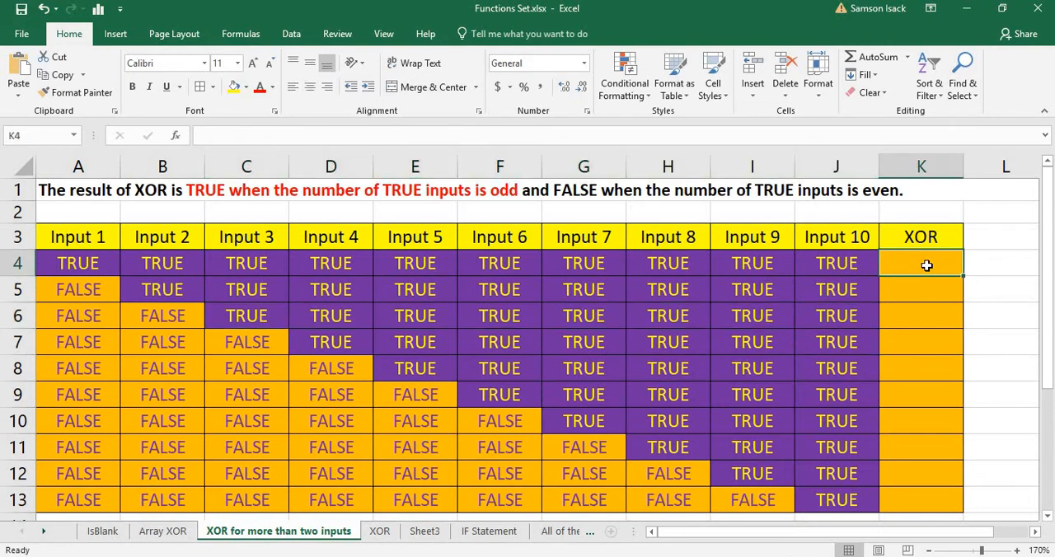
pyautogui.write('=')
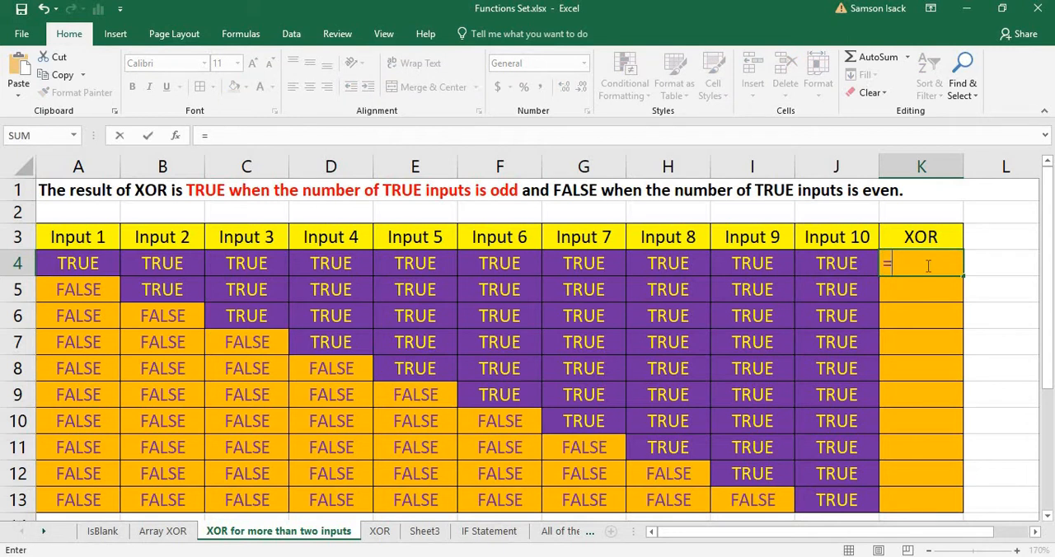
pyautogui.write('XO')
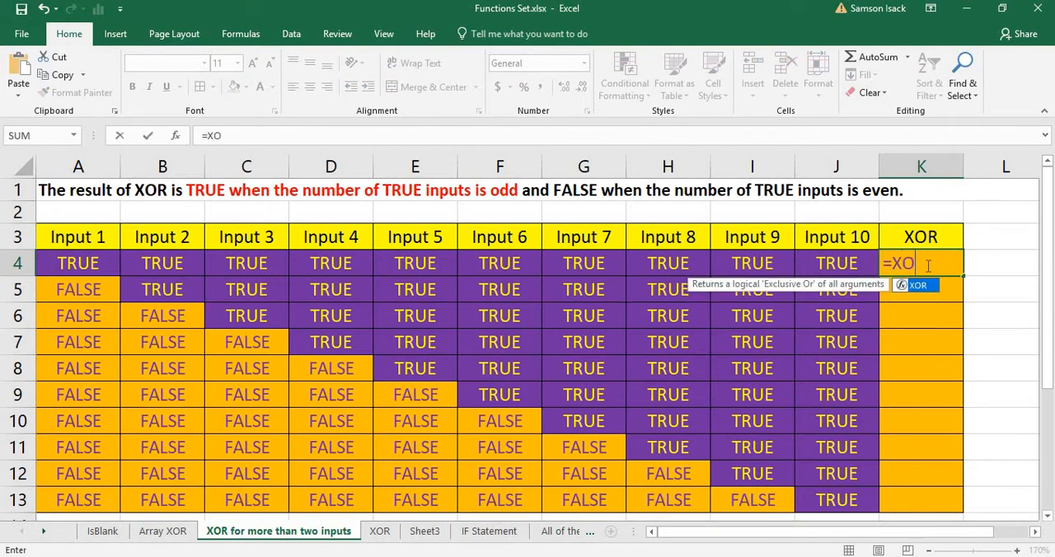
pyautogui.write('R(')
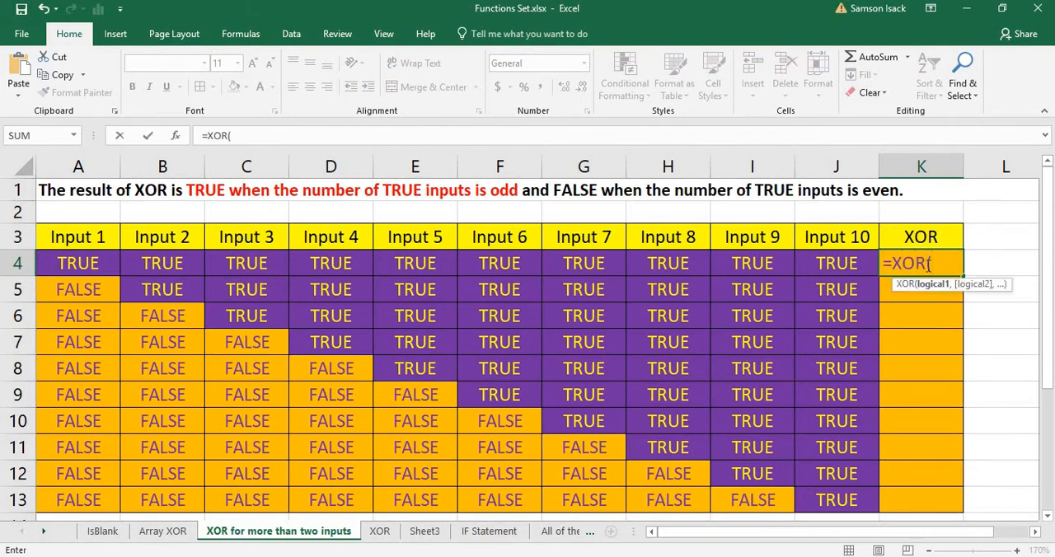
pyautogui.moveTo(86, 264); pyautogui.dragTo(824, 264)
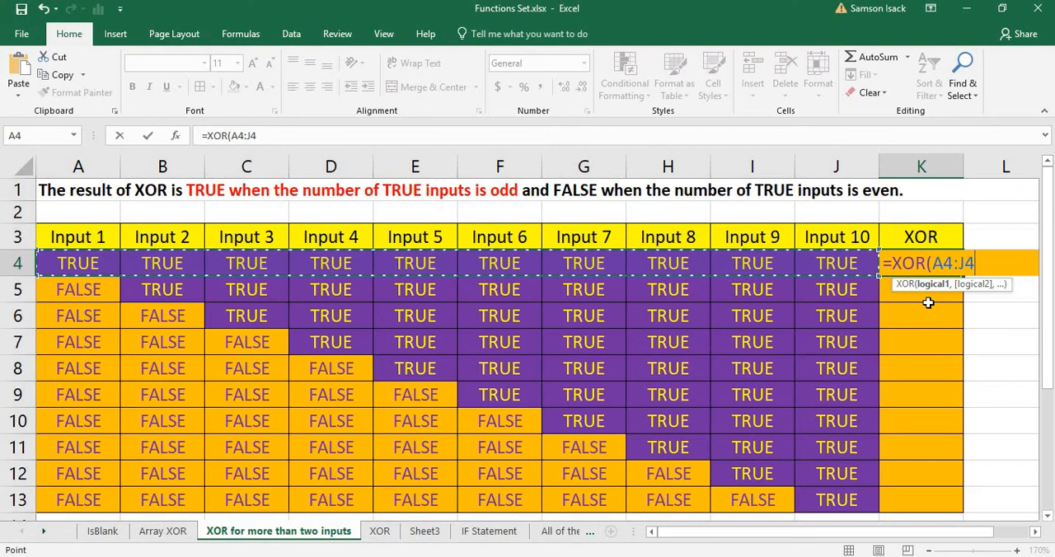
pyautogui.write(')')
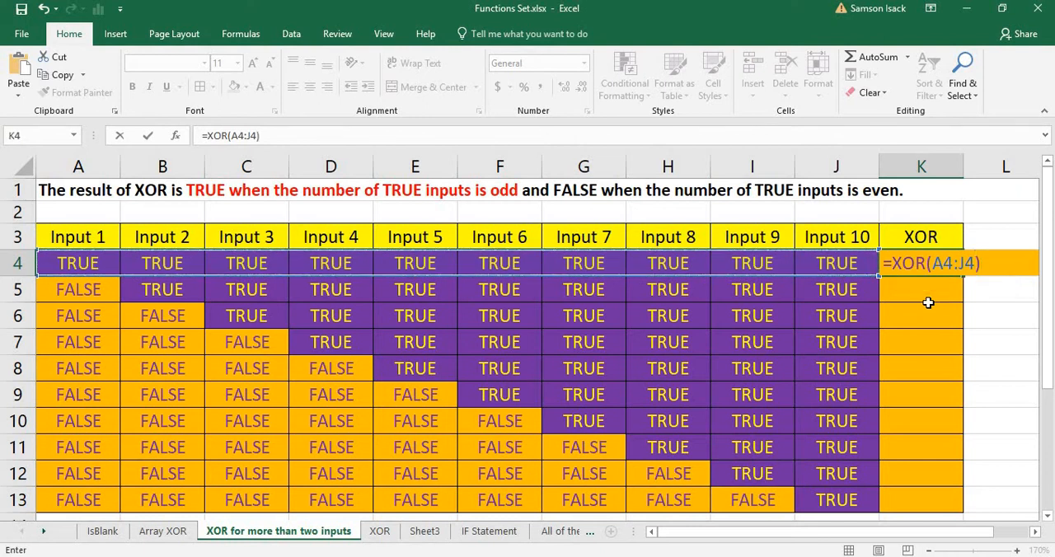
pyautogui.press('Return')
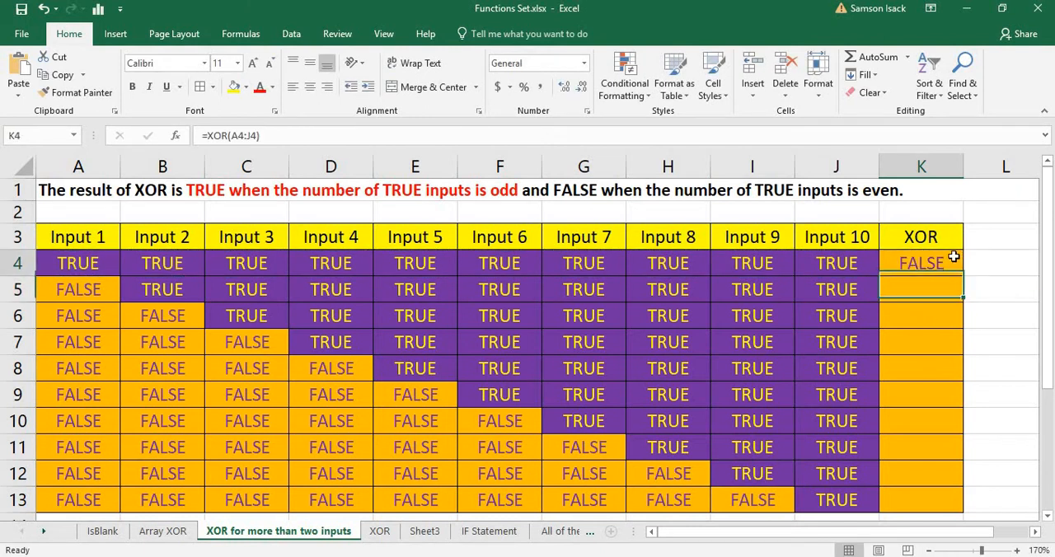
# Fill the XOR formula from K4 down through K13 so every row of inputs is evaluated.
pyautogui.click(953, 257)
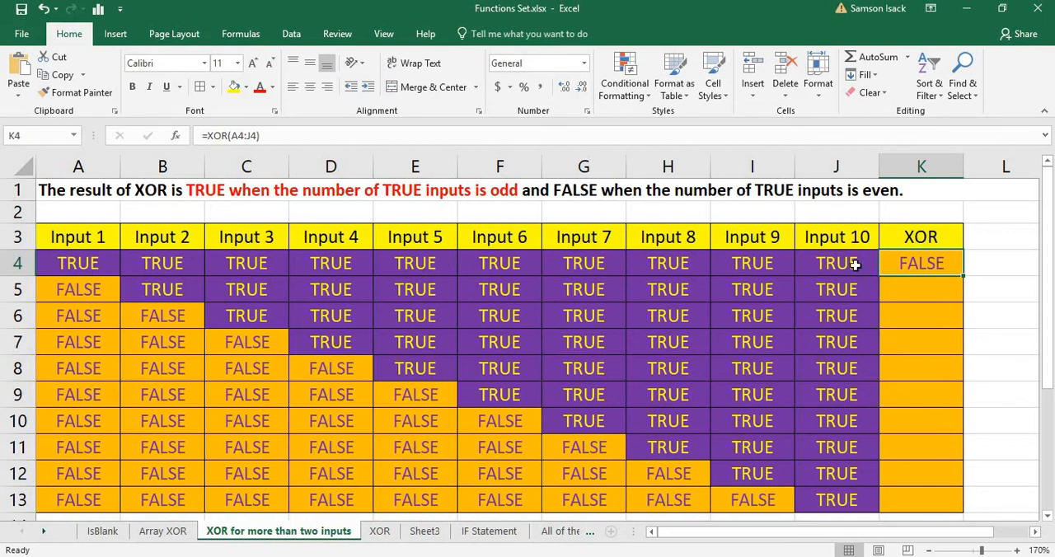
pyautogui.moveTo(961, 277); pyautogui.dragTo(963, 303)
pyautogui.click(915, 294)
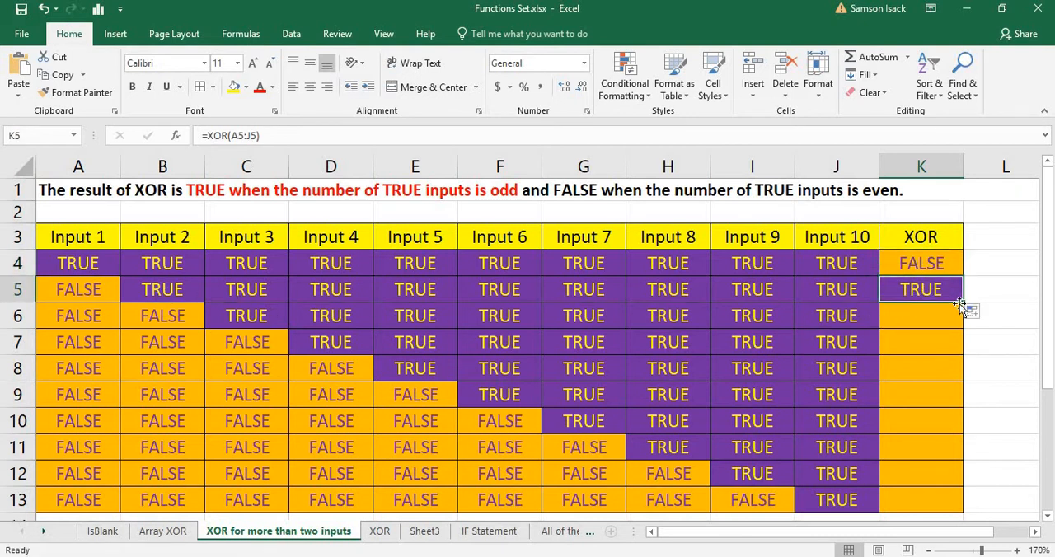
pyautogui.moveTo(961, 303); pyautogui.dragTo(800, 385)
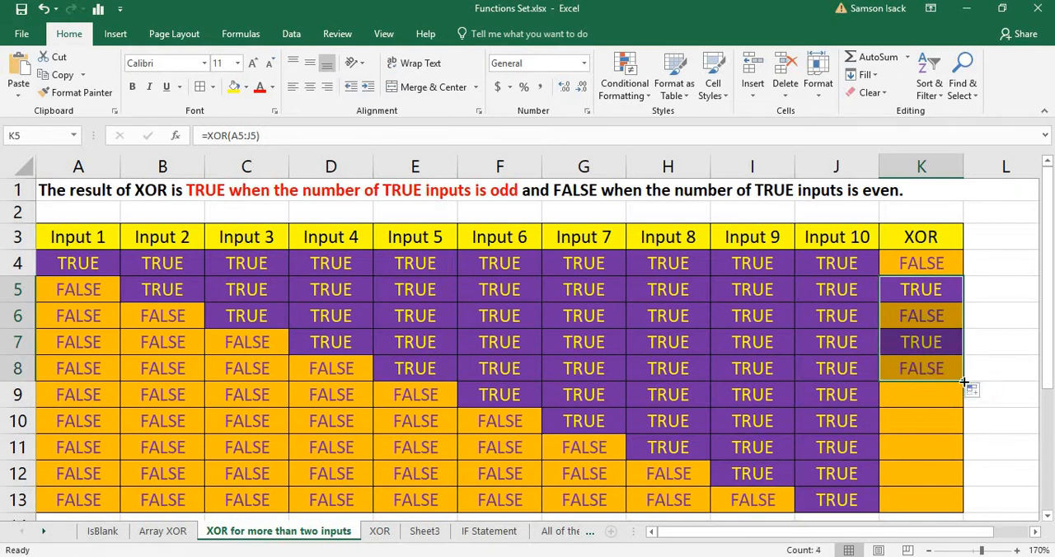
pyautogui.moveTo(962, 381); pyautogui.dragTo(961, 488)
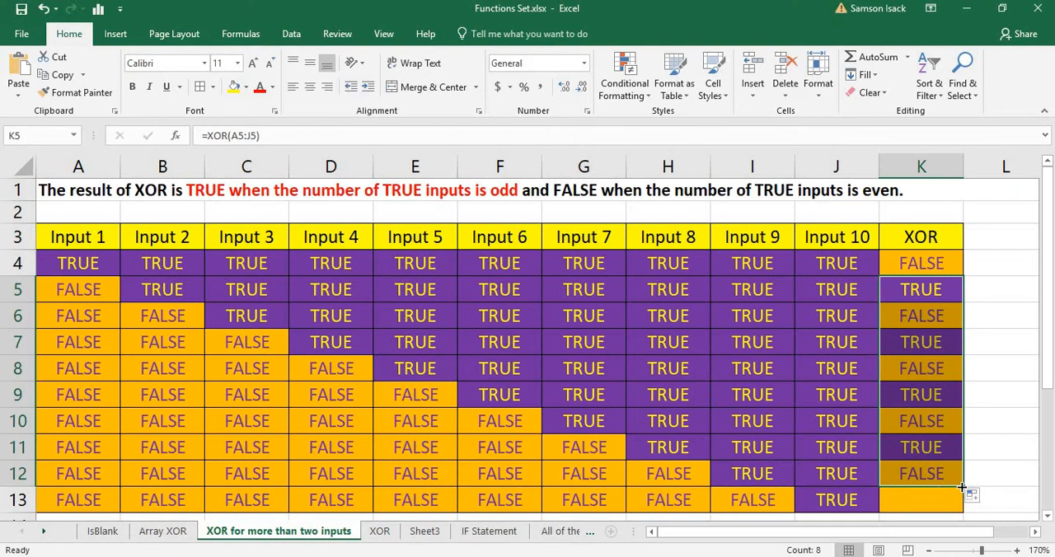
pyautogui.moveTo(963, 487); pyautogui.dragTo(932, 501)
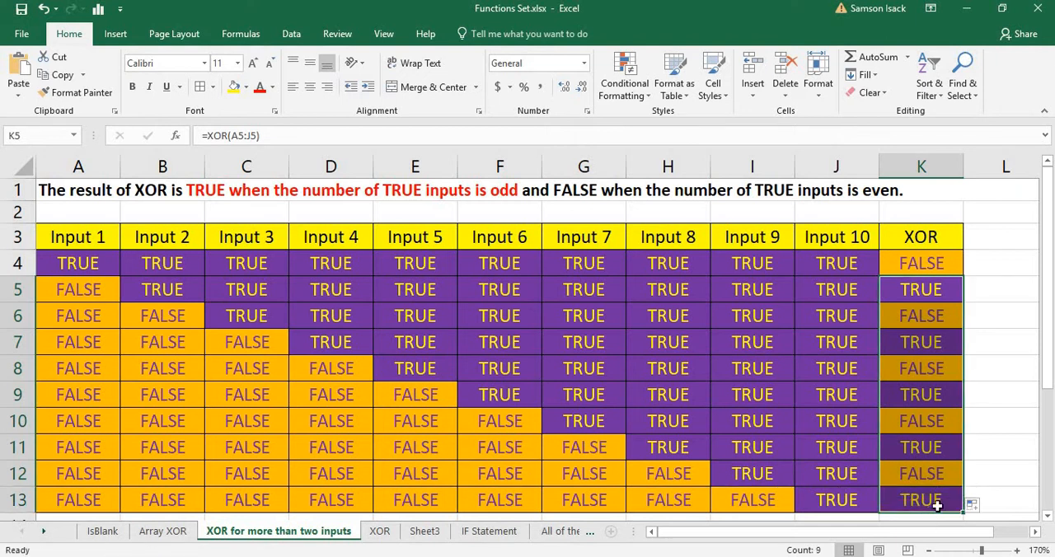
# Compare the XOR results in column K with the odd and even rule stated in cell A1.
pyautogui.click(932, 501)
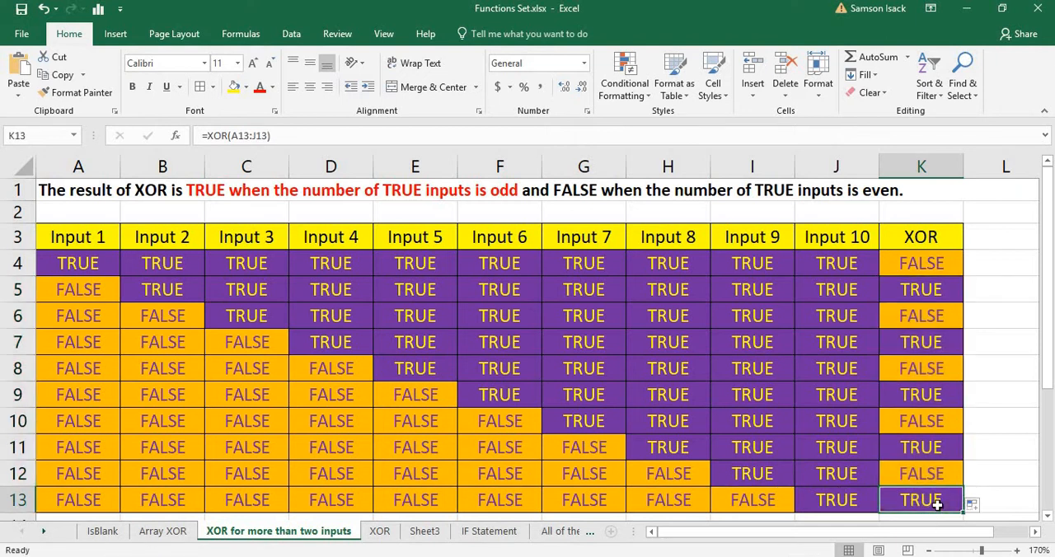
pyautogui.click(916, 265)
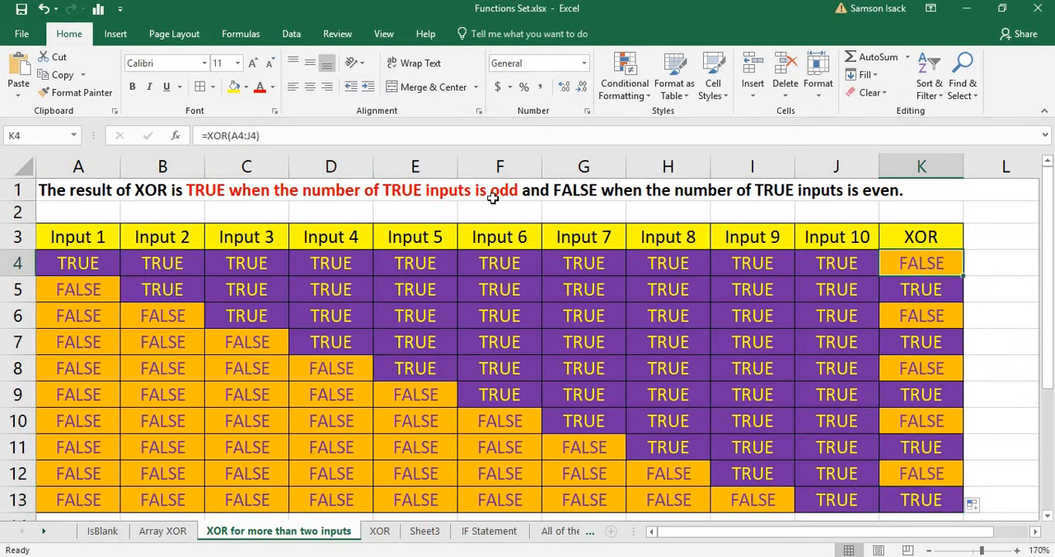
pyautogui.click(878, 195)
pyautogui.click(934, 267)
pyautogui.click(921, 318)
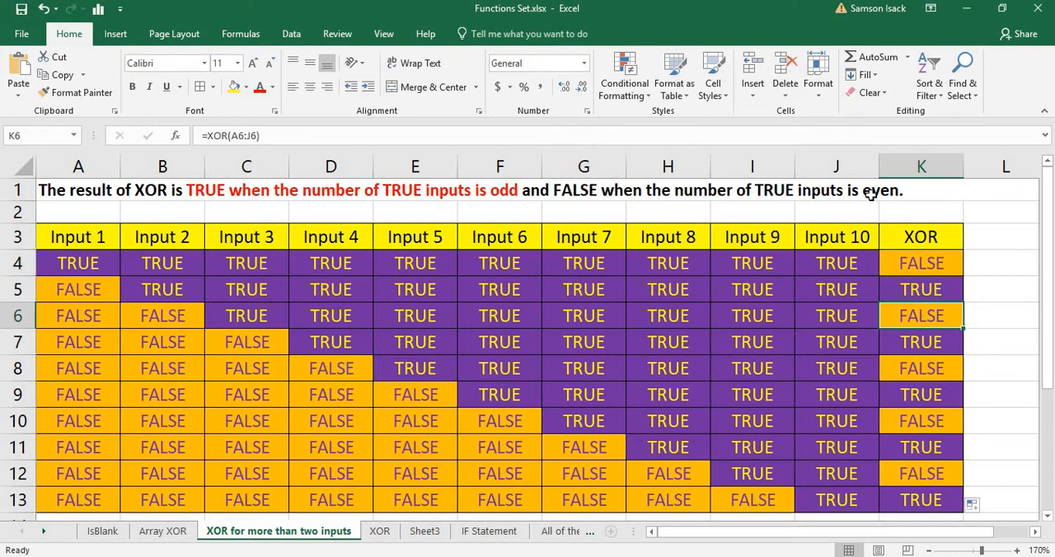
pyautogui.click(588, 190)
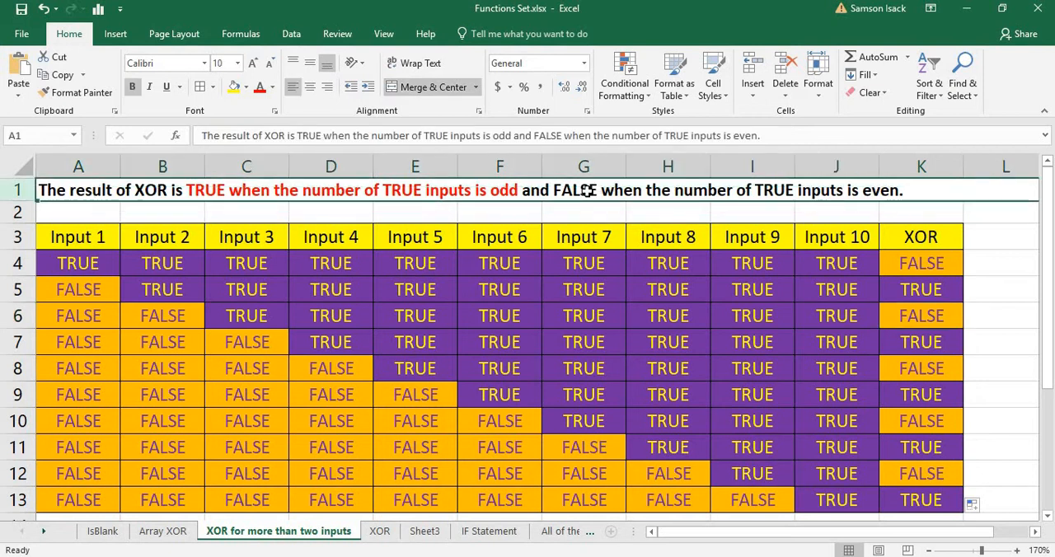
pyautogui.doubleClick(472, 190)
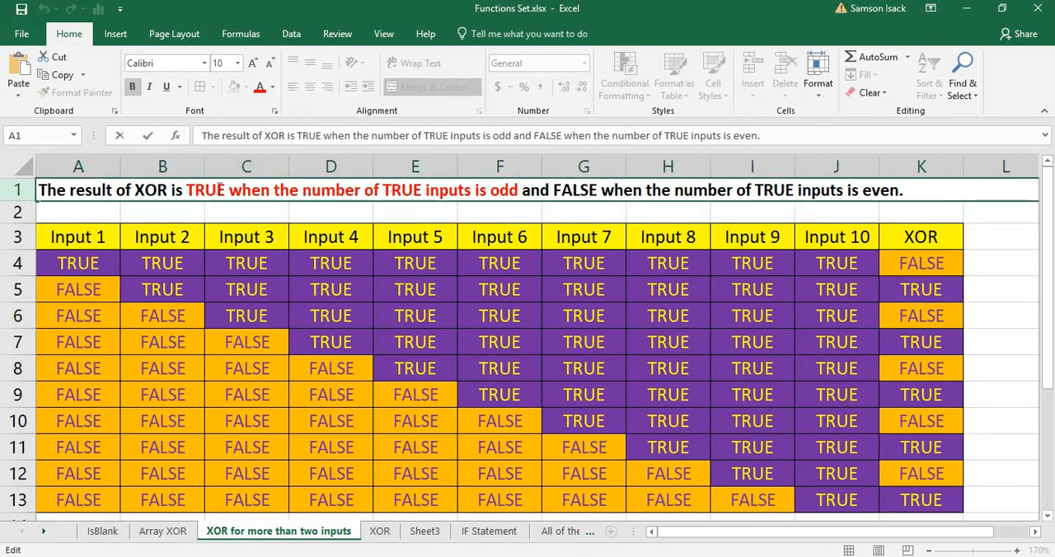
pyautogui.click(917, 264)
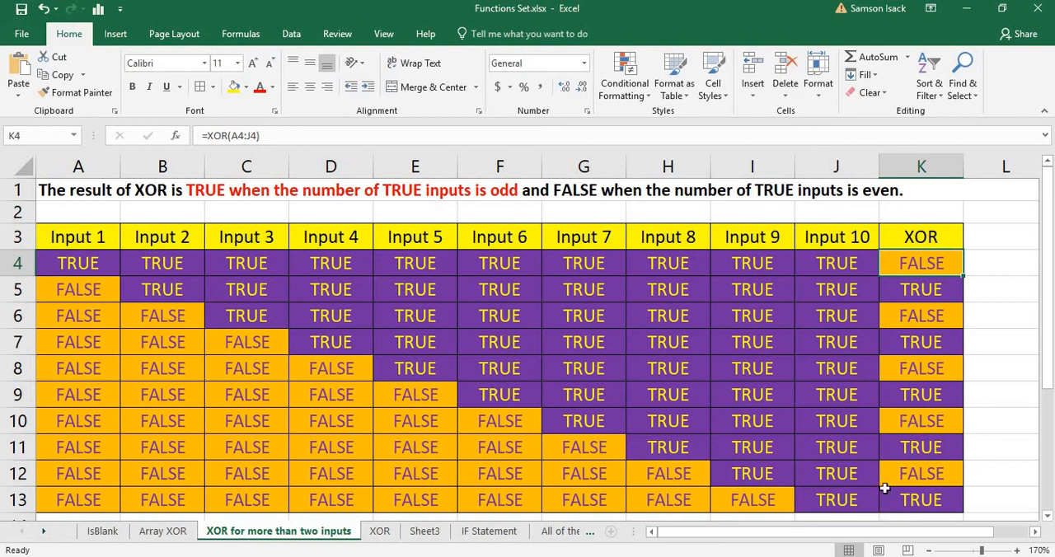
pyautogui.click(938, 290)
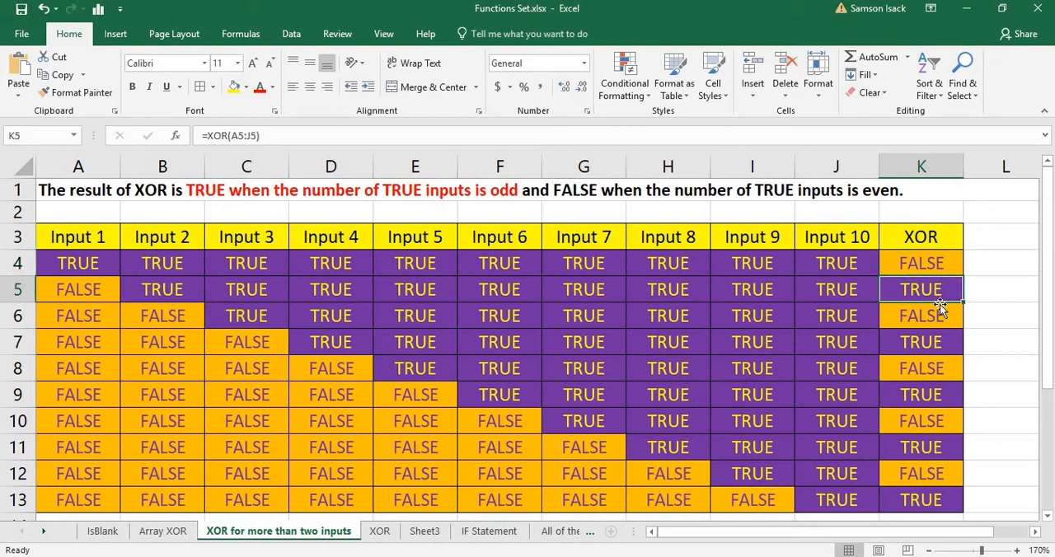